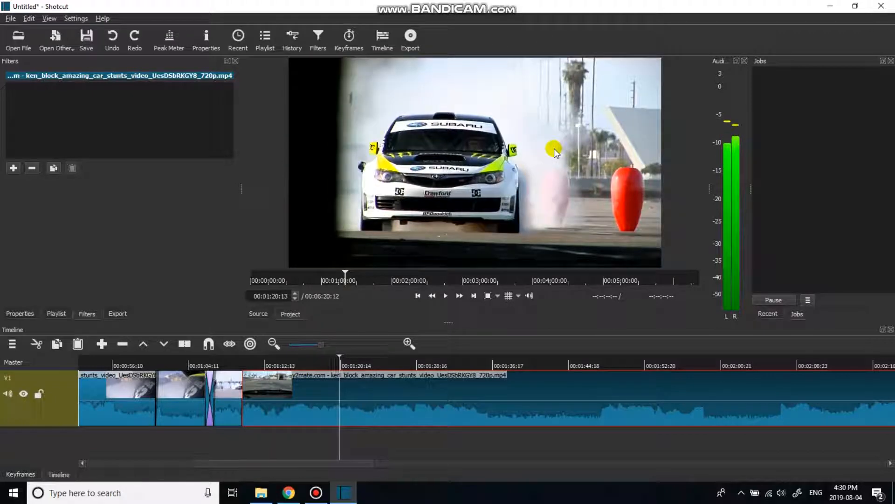
Split the long last clip on track V1 at 00:01:19:08, just before the shot changes, keeping the part before the cut selected.
{"action": "key", "text": "Left"}
{"action": "key", "text": "Left"}
{"action": "key", "text": "Left"}
{"action": "key", "text": "Left"}
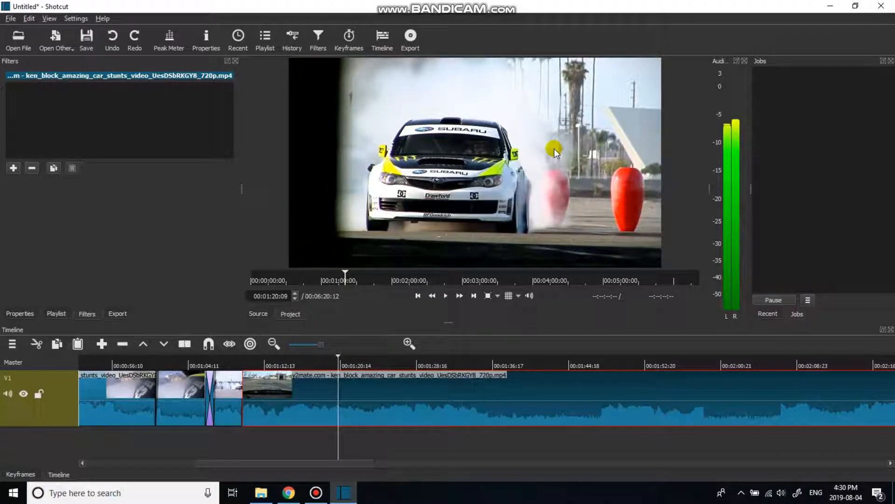
{"action": "key", "text": "Left"}
{"action": "key", "text": "Left"}
{"action": "key", "text": "Left"}
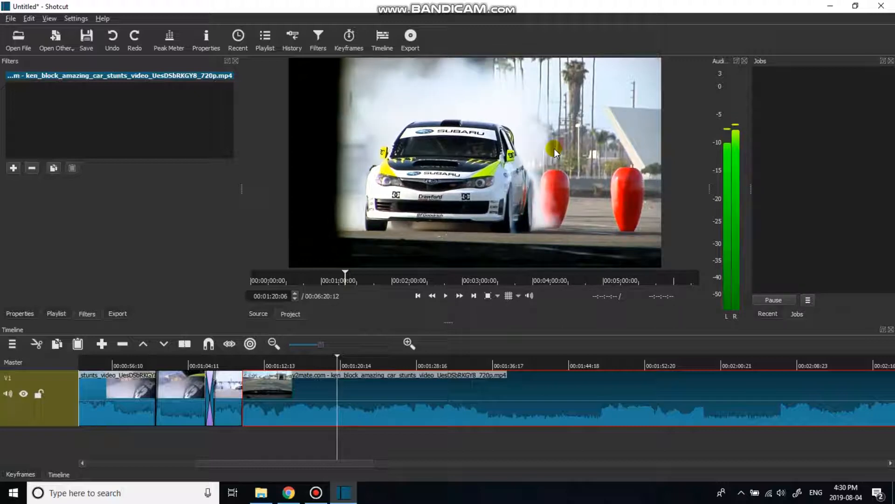
{"action": "key", "text": "Page_Up"}
{"action": "key", "text": "Page_Up"}
{"action": "key", "text": "Left"}
{"action": "key", "text": "Left"}
{"action": "key", "text": "Left"}
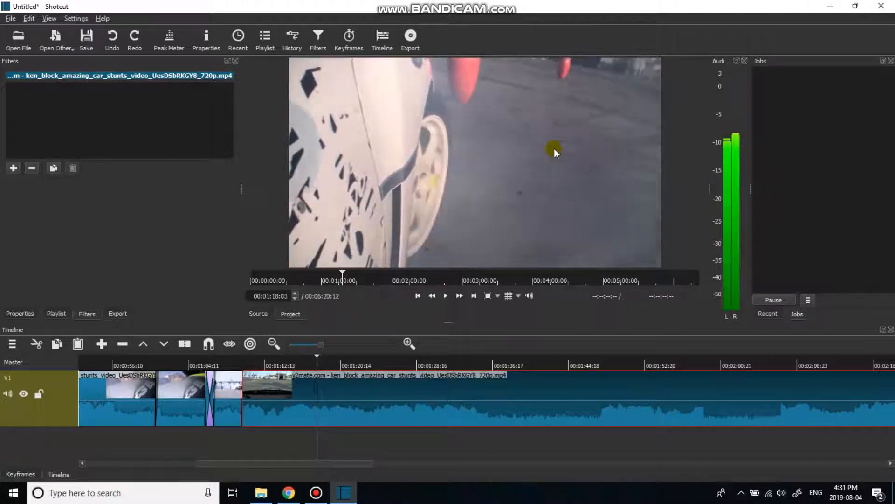
{"action": "key", "text": "Right"}
{"action": "key", "text": "Right"}
{"action": "key", "text": "Right"}
{"action": "key", "text": "Right"}
{"action": "key", "text": "Right"}
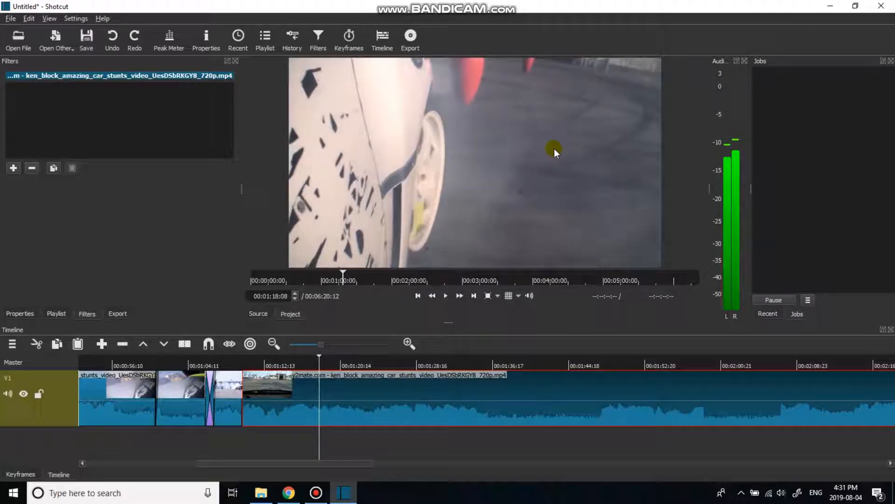
{"action": "key", "text": "Right"}
{"action": "key", "text": "Right"}
{"action": "key", "text": "Right"}
{"action": "key", "text": "Right"}
{"action": "key", "text": "Right"}
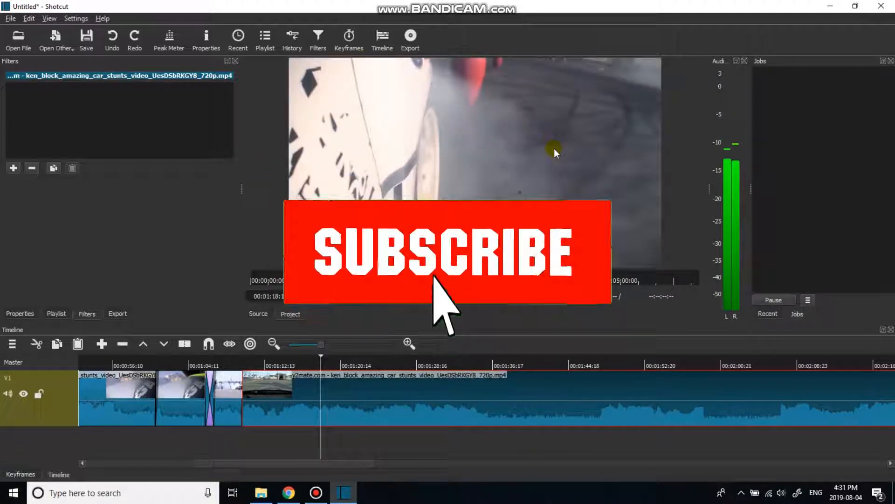
{"action": "key", "text": "Right"}
{"action": "key", "text": "Right"}
{"action": "key", "text": "Right"}
{"action": "key", "text": "Right"}
{"action": "key", "text": "Right"}
{"action": "key", "text": "Right"}
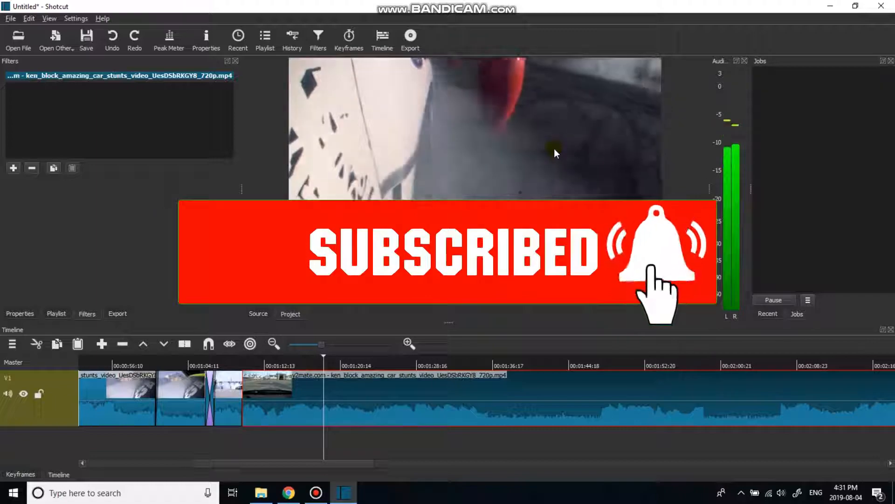
{"action": "key", "text": "Right"}
{"action": "key", "text": "Right"}
{"action": "key", "text": "Right"}
{"action": "key", "text": "Right"}
{"action": "key", "text": "Right"}
{"action": "key", "text": "Right"}
{"action": "key", "text": "Right"}
{"action": "key", "text": "Right"}
{"action": "key", "text": "Right"}
{"action": "key", "text": "Right"}
{"action": "key", "text": "Right"}
{"action": "key", "text": "Right"}
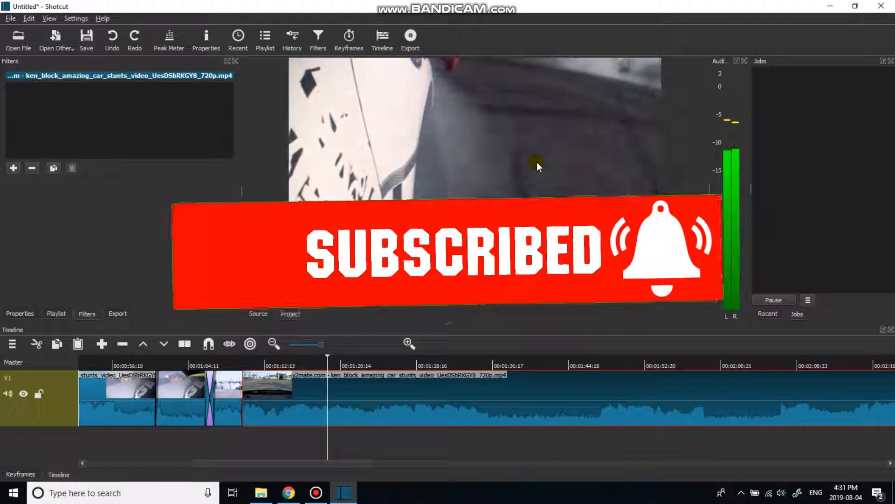
{"action": "key", "text": "Right"}
{"action": "key", "text": "Right"}
{"action": "key", "text": "Right"}
{"action": "key", "text": "Right"}
{"action": "key", "text": "Right"}
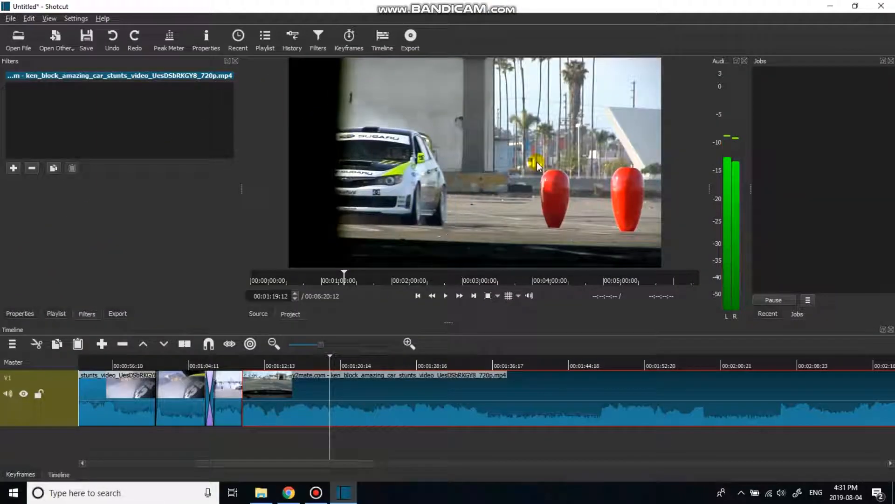
{"action": "key", "text": "Left"}
{"action": "key", "text": "Left"}
{"action": "key", "text": "Left"}
{"action": "key", "text": "Left"}
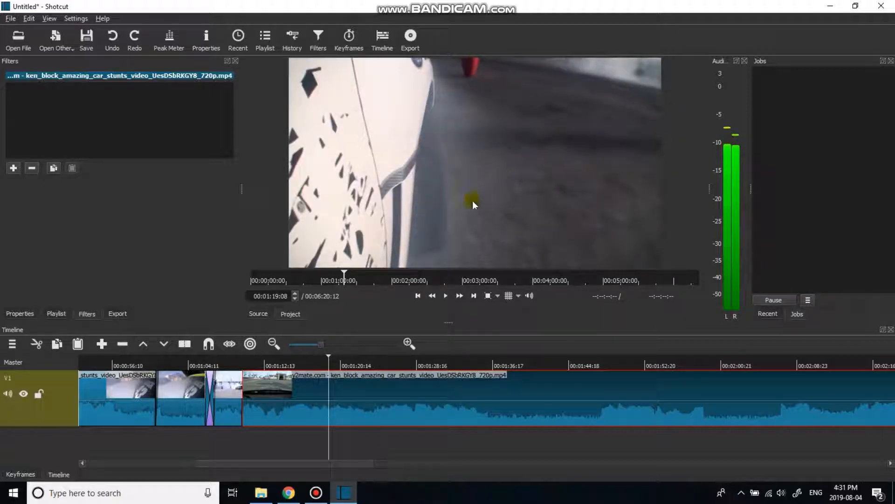
{"action": "left_click", "coordinate": [287, 391]}
{"action": "key", "text": "s"}
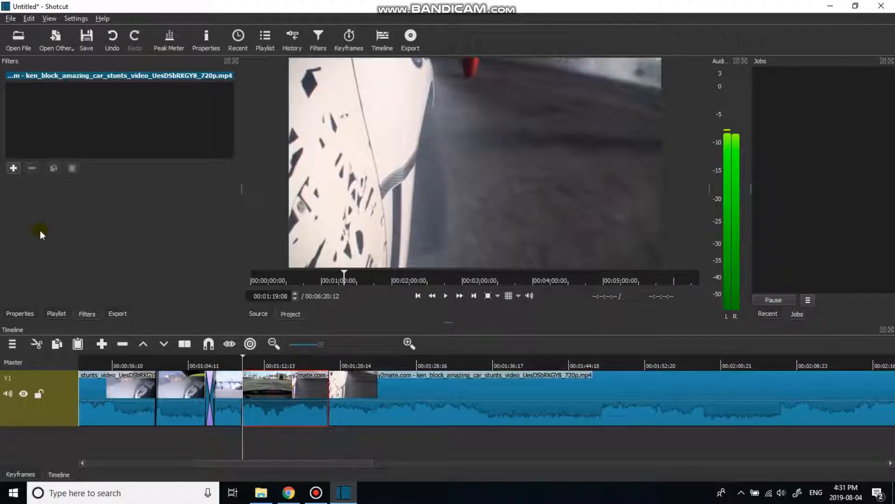
Search the filters for "mirror" and apply the Mirror filter to the selected clip before the cut.
{"action": "left_click", "coordinate": [13, 168]}
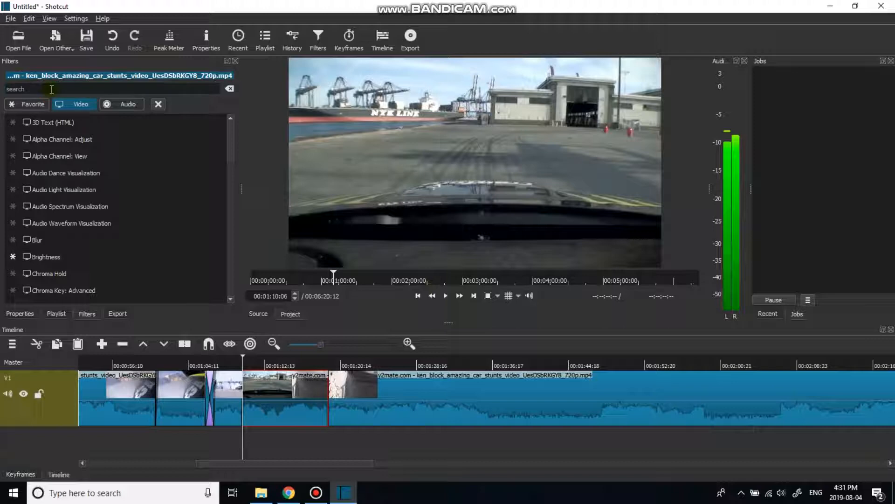
{"action": "type", "text": "mirror"}
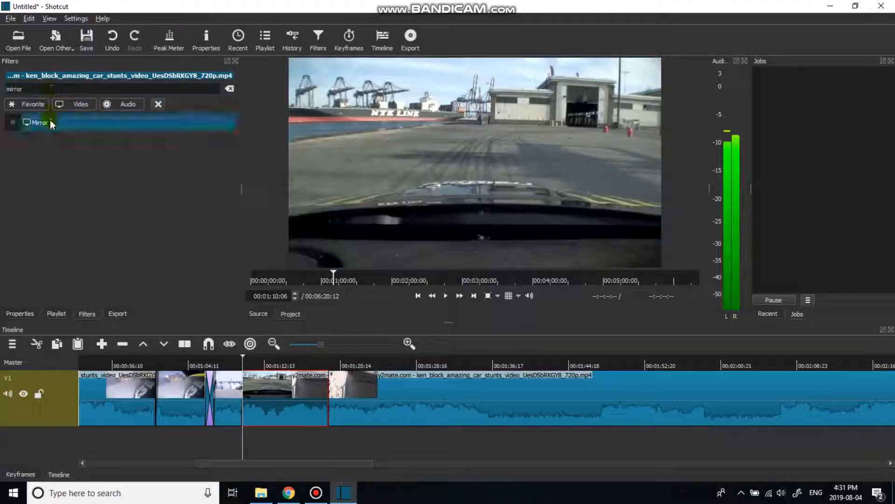
{"action": "left_click", "coordinate": [49, 121]}
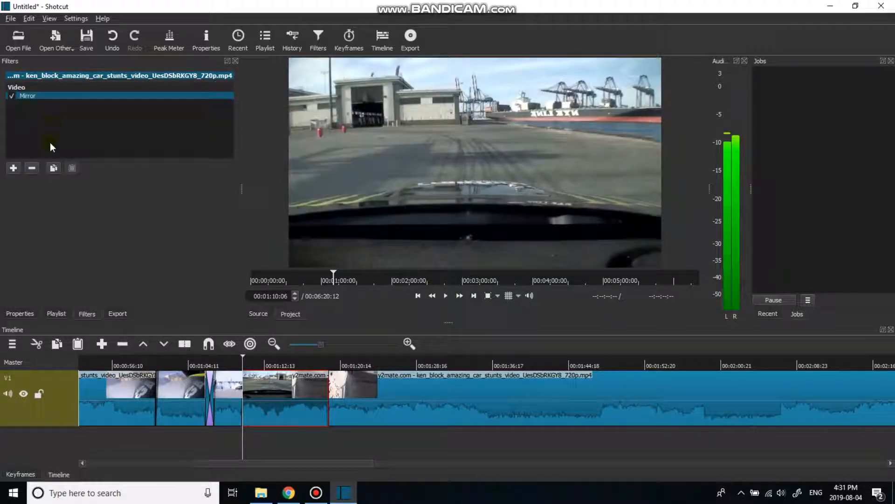
Switch the Mirror filter off and back on to compare the picture, and play back the mirrored clip.
{"action": "left_click", "coordinate": [12, 97]}
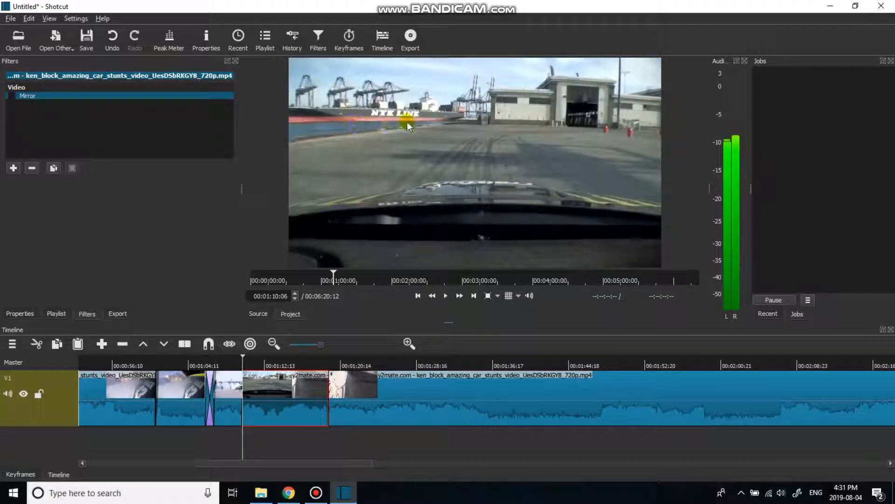
{"action": "left_click", "coordinate": [12, 96]}
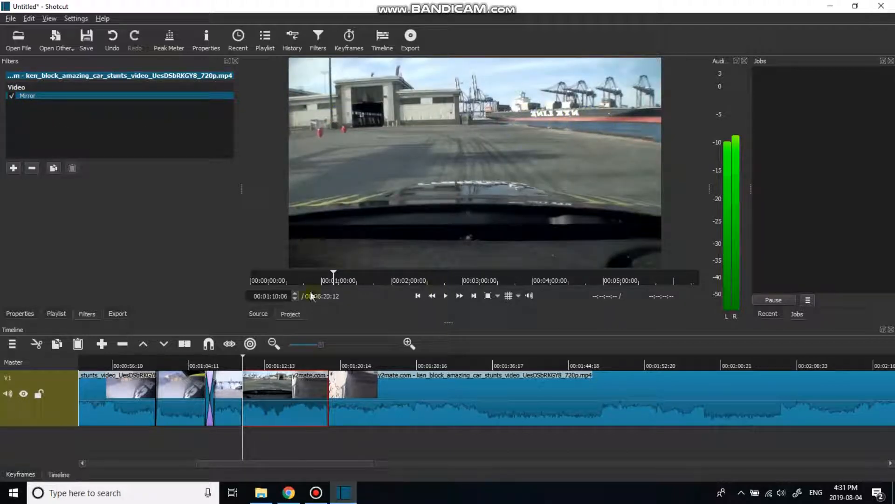
{"action": "key", "text": "space"}
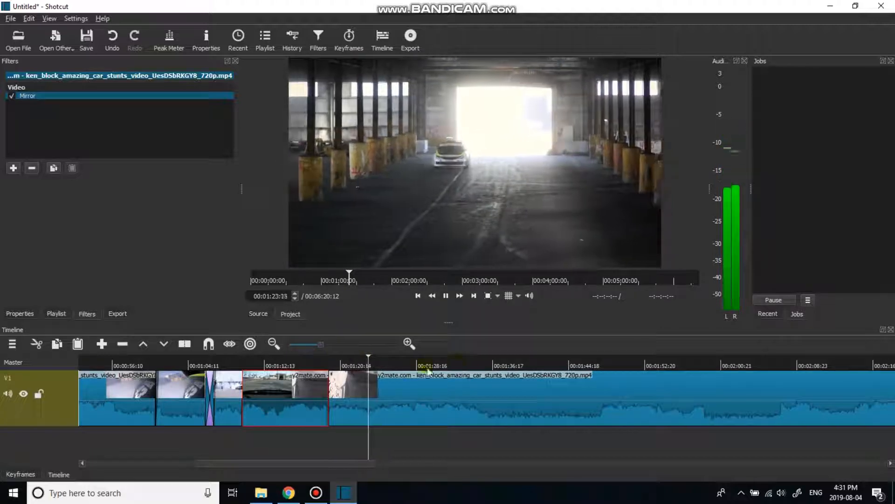
{"action": "key", "text": "space"}
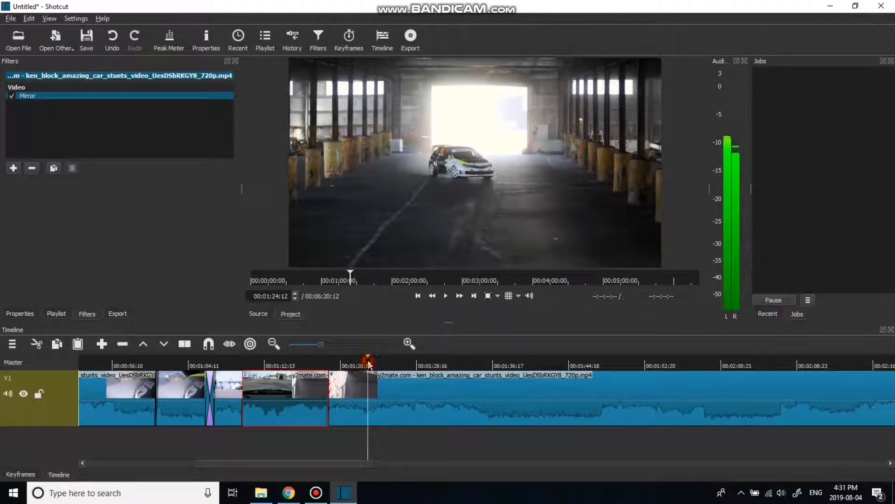
Split the long clip following the mirrored one at 00:01:32:18.
{"action": "left_click", "coordinate": [413, 364]}
{"action": "left_click", "coordinate": [447, 365]}
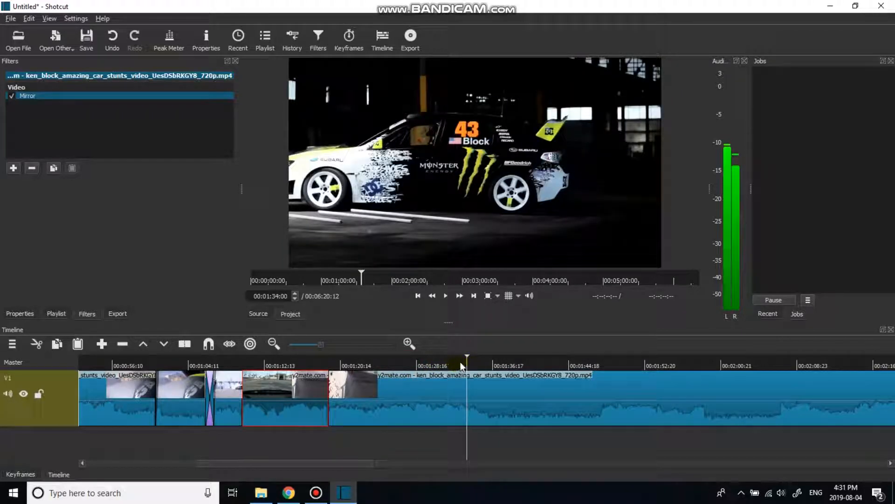
{"action": "left_click_drag", "start_coordinate": [466, 363], "coordinate": [449, 365]}
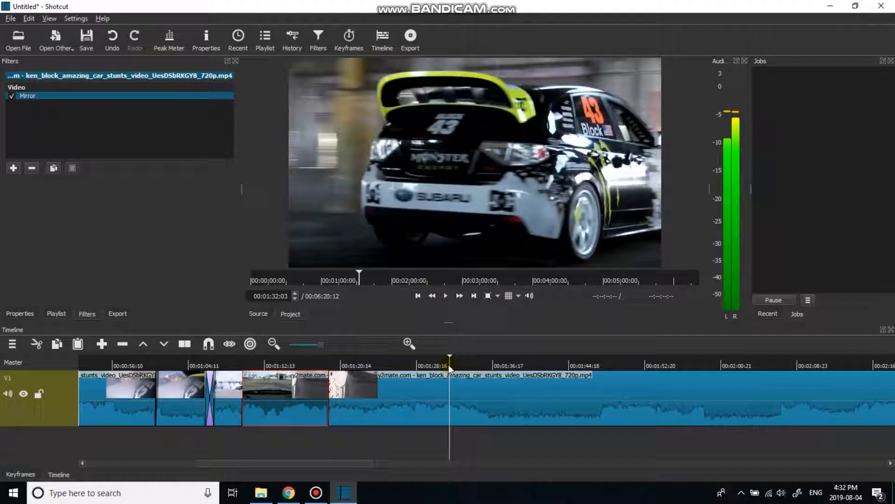
{"action": "key", "text": "Right"}
{"action": "key", "text": "Right"}
{"action": "key", "text": "Right"}
{"action": "key", "text": "Right"}
{"action": "key", "text": "Right"}
{"action": "key", "text": "Right"}
{"action": "key", "text": "Right"}
{"action": "key", "text": "Right"}
{"action": "key", "text": "Right"}
{"action": "key", "text": "Right"}
{"action": "key", "text": "Right"}
{"action": "key", "text": "Right"}
{"action": "key", "text": "Right"}
{"action": "key", "text": "Right"}
{"action": "key", "text": "Right"}
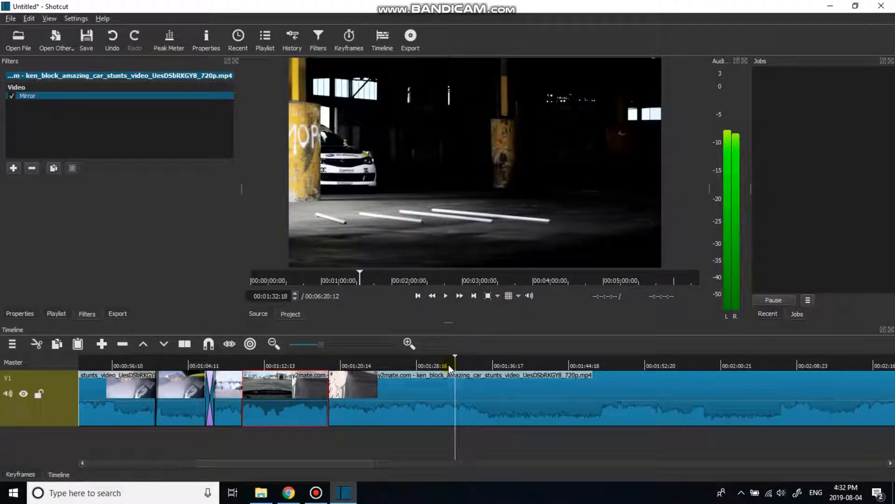
{"action": "key", "text": "s"}
Apply a White Balance filter with a color temperature of 15000 deg to the clip before the new cut and play it back.
{"action": "left_click", "coordinate": [382, 390]}
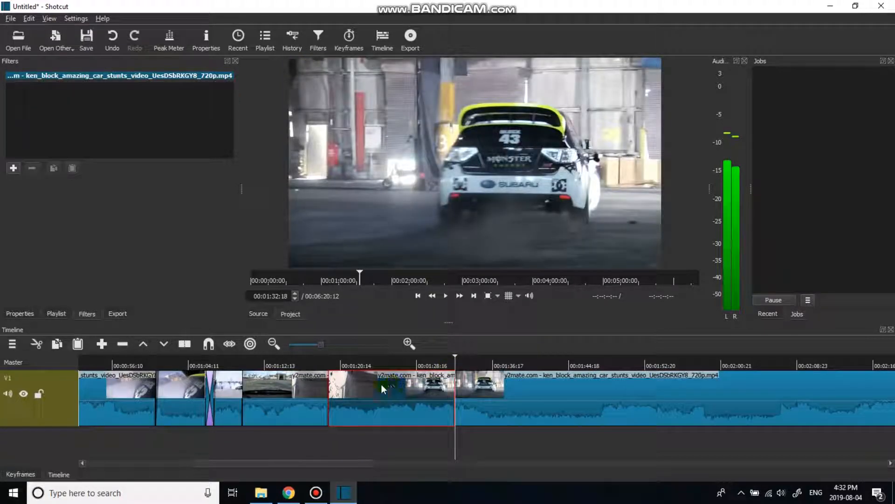
{"action": "left_click", "coordinate": [13, 168]}
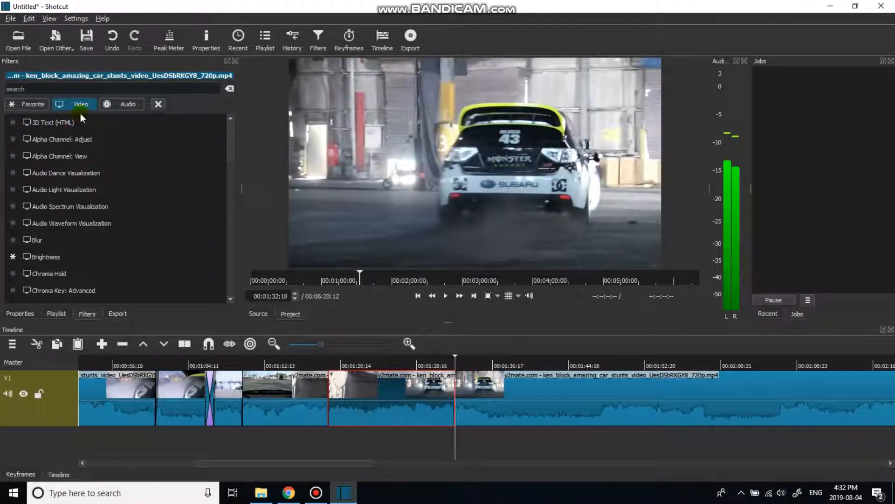
{"action": "scroll", "coordinate": [85, 253], "scroll_direction": "down", "scroll_amount": 3}
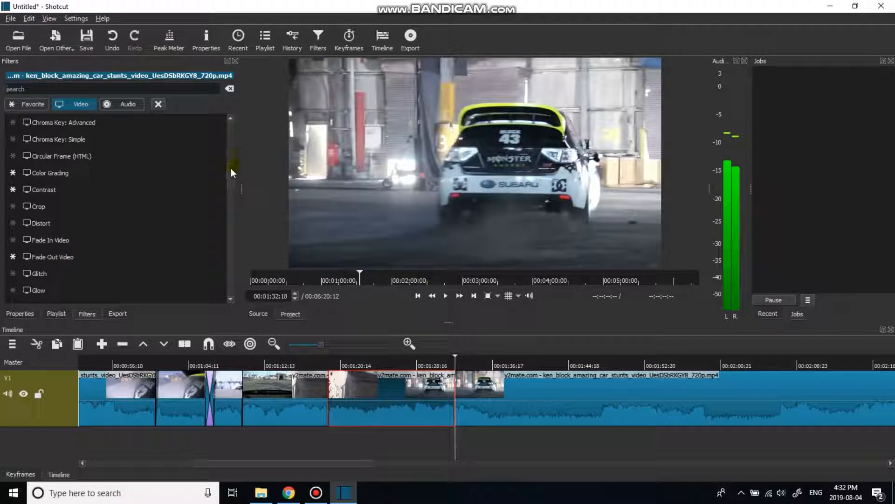
{"action": "left_click_drag", "start_coordinate": [231, 169], "coordinate": [231, 283]}
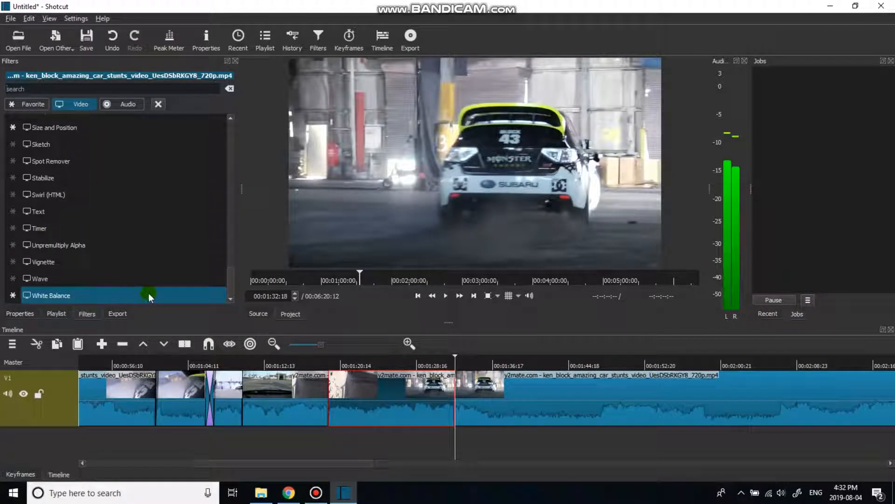
{"action": "left_click", "coordinate": [122, 297]}
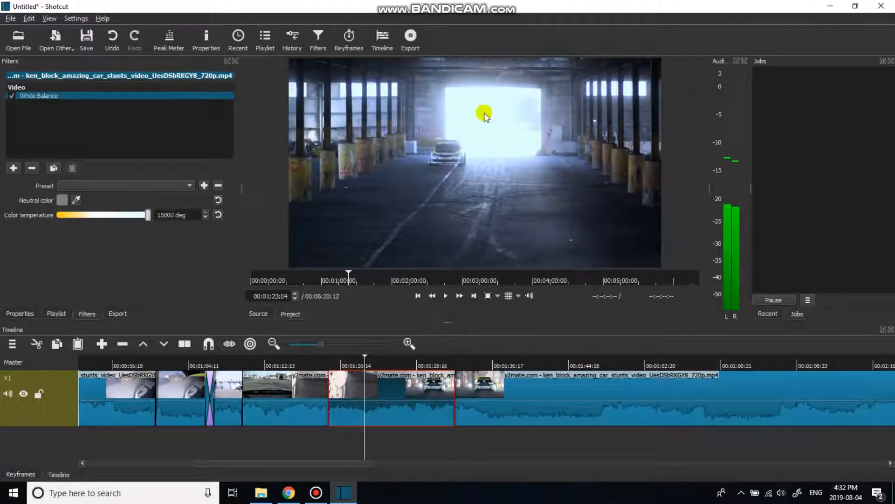
{"action": "mouse_move", "coordinate": [146, 219]}
{"action": "left_mouse_down"}
{"action": "mouse_move", "coordinate": [55, 226]}
{"action": "mouse_move", "coordinate": [148, 216]}
{"action": "left_mouse_up"}
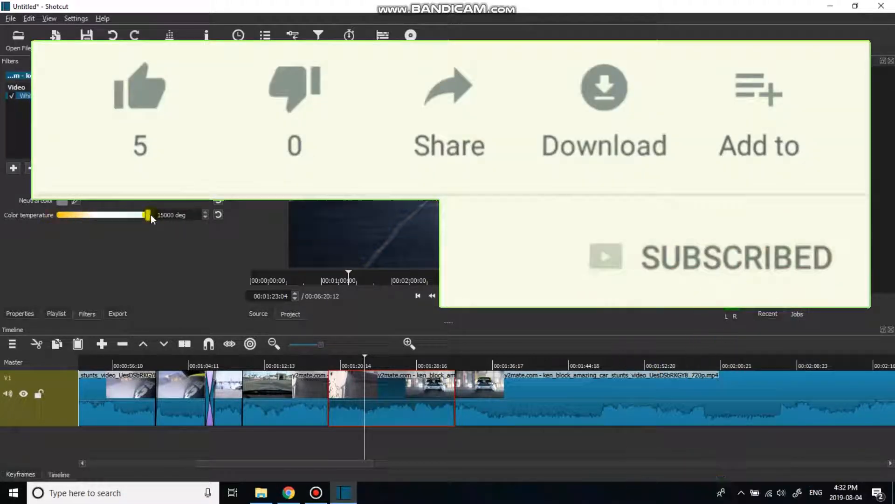
{"action": "left_click", "coordinate": [329, 365]}
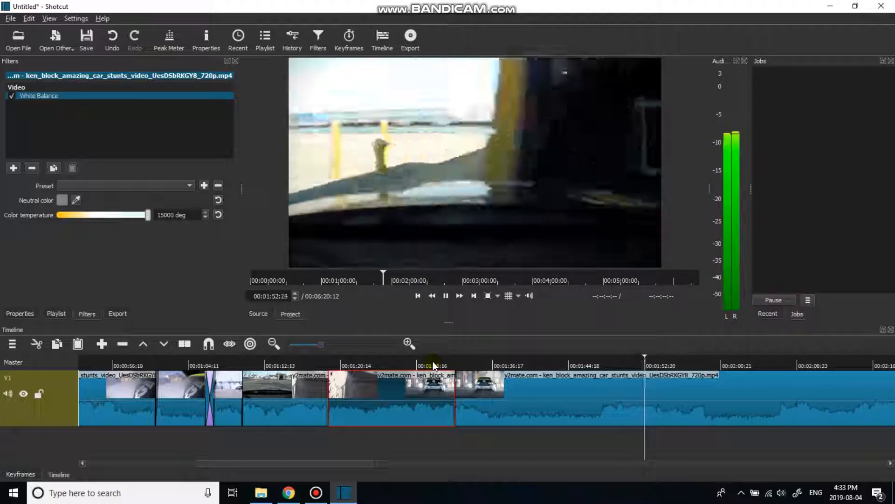
{"action": "key", "text": "space"}
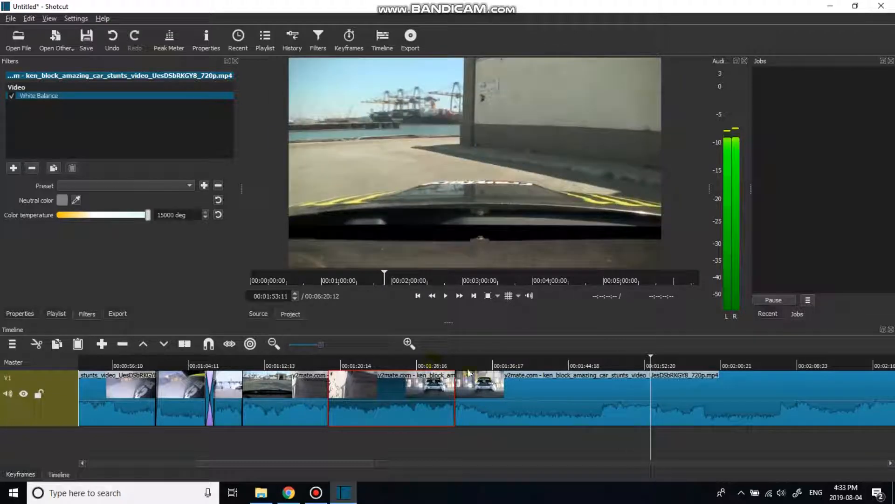
Split the remaining long clip at 00:01:49:07 and again at 00:01:52:10 to isolate a short segment.
{"action": "left_click", "coordinate": [634, 371]}
{"action": "left_click", "coordinate": [638, 367]}
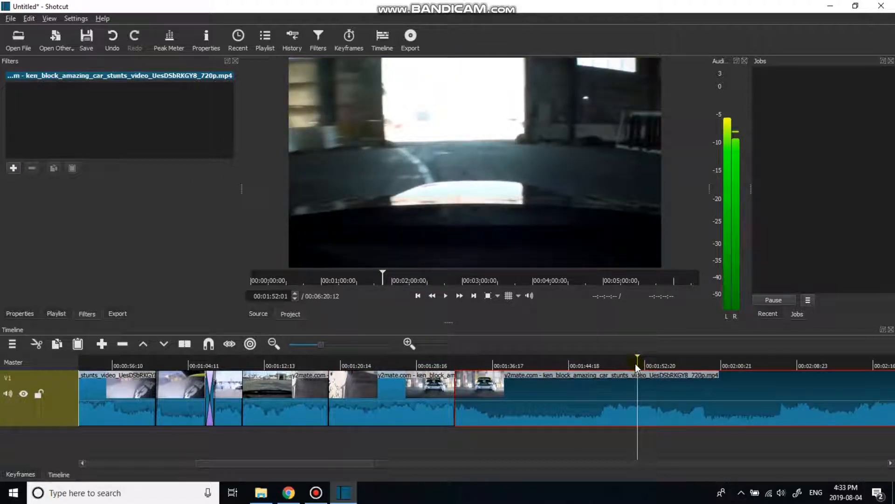
{"action": "left_click_drag", "start_coordinate": [637, 368], "coordinate": [604, 371]}
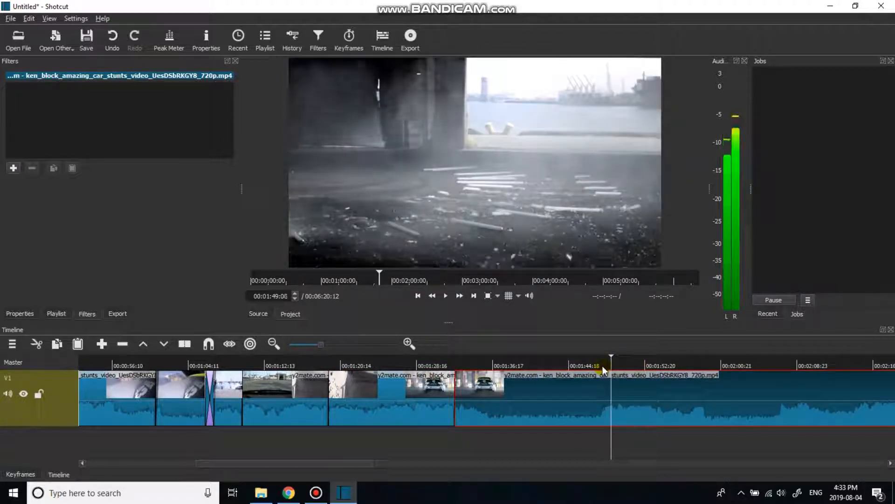
{"action": "key", "text": "Right"}
{"action": "key", "text": "Right"}
{"action": "key", "text": "Right"}
{"action": "key", "text": "Right"}
{"action": "key", "text": "Right"}
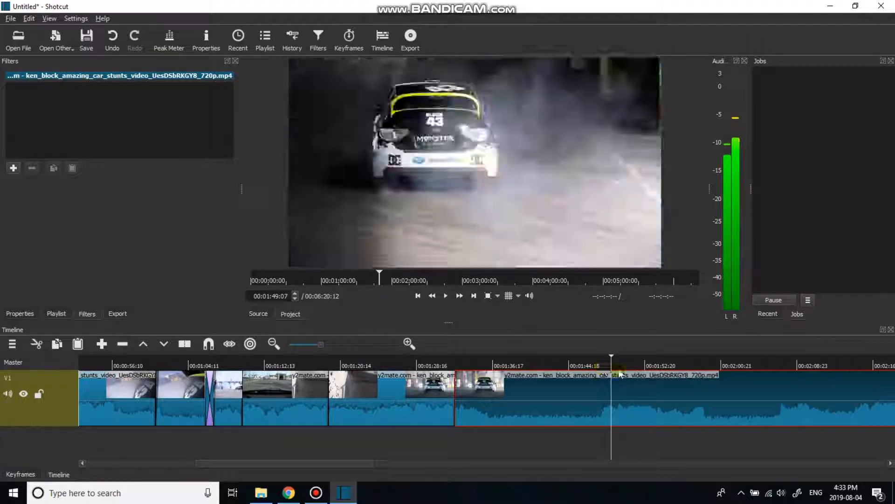
{"action": "key", "text": "s"}
{"action": "left_click_drag", "start_coordinate": [623, 365], "coordinate": [643, 368]}
{"action": "key", "text": "s"}
Apply a White Balance filter to the short isolated segment with its color temperature at 15000 deg.
{"action": "left_click", "coordinate": [13, 168]}
{"action": "scroll", "coordinate": [55, 207], "scroll_direction": "down", "scroll_amount": 12}
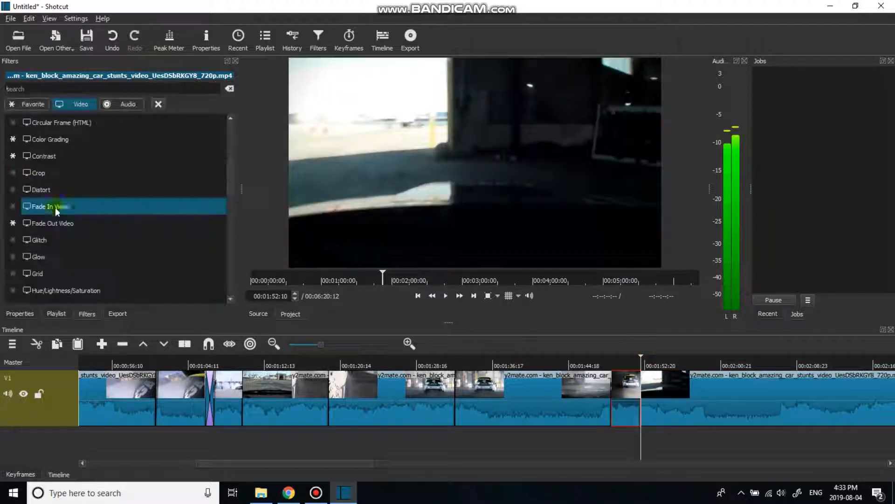
{"action": "left_click", "coordinate": [93, 295]}
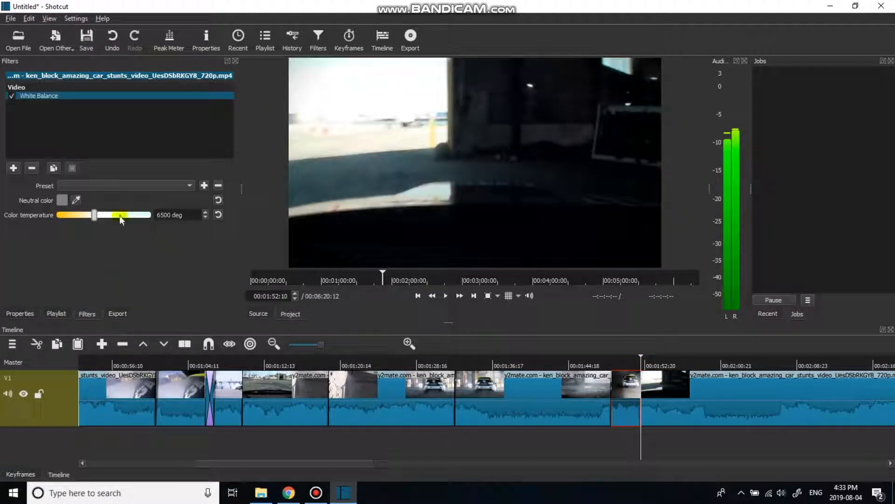
Play the timeline from just before the short segment to check its white balance effect.
{"action": "left_click", "coordinate": [603, 355]}
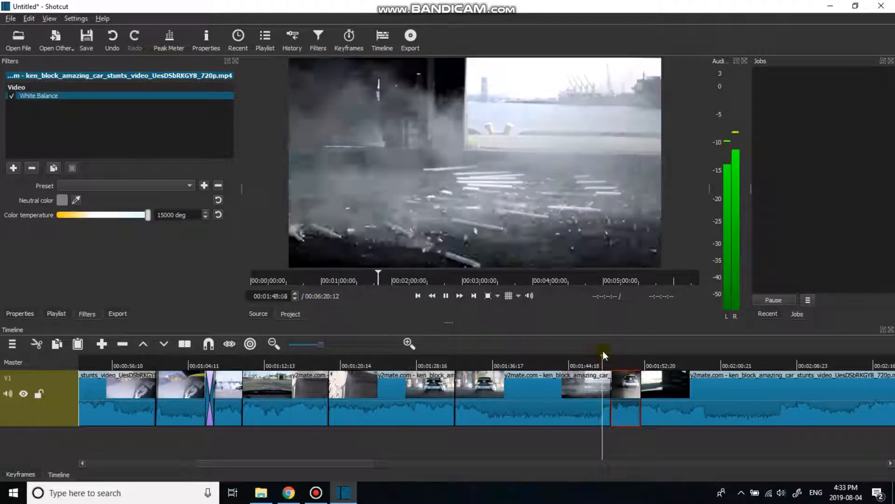
{"action": "key", "text": "space"}
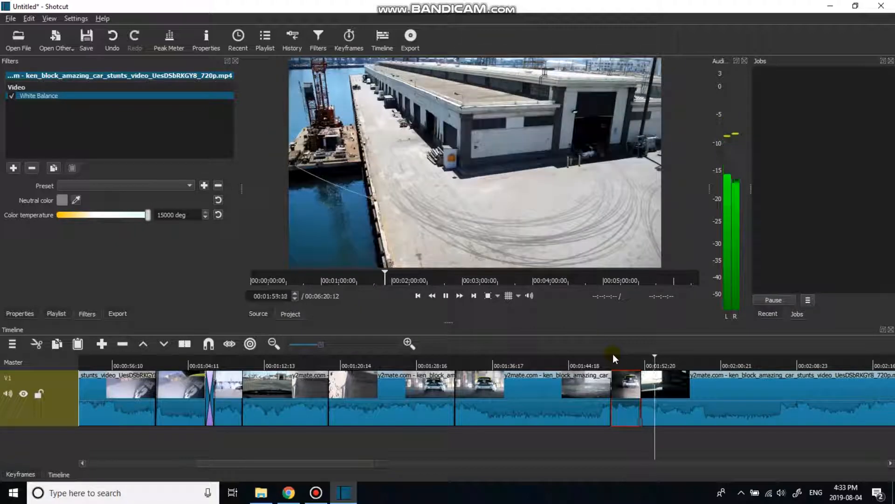
{"action": "key", "text": "space"}
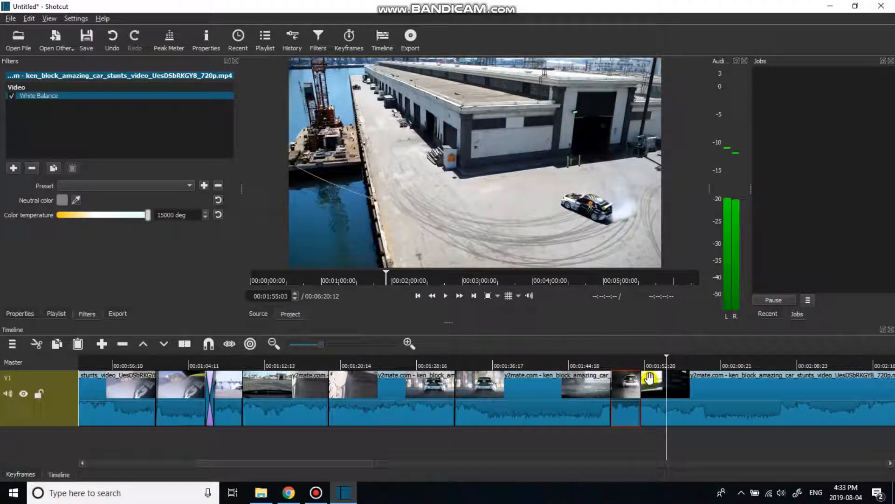
Overlap the last clip onto the short segment by about 7 frames to create a transition, and play back the result.
{"action": "left_click", "coordinate": [678, 400]}
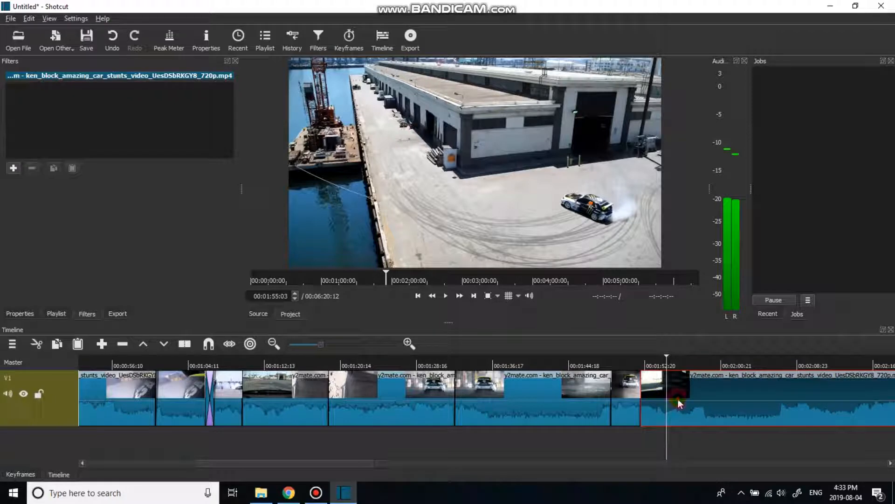
{"action": "left_click_drag", "start_coordinate": [678, 399], "coordinate": [668, 399]}
{"action": "left_click", "coordinate": [624, 368]}
{"action": "key", "text": "space"}
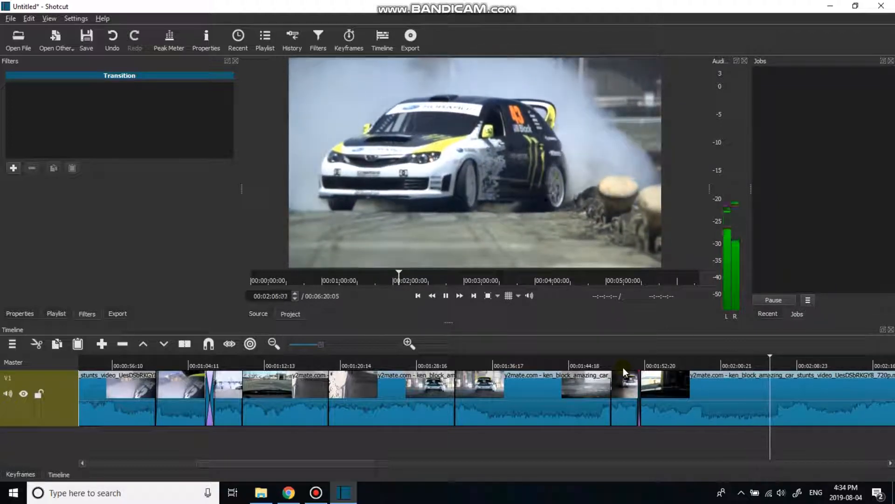
{"action": "left_click_drag", "start_coordinate": [353, 463], "coordinate": [390, 463]}
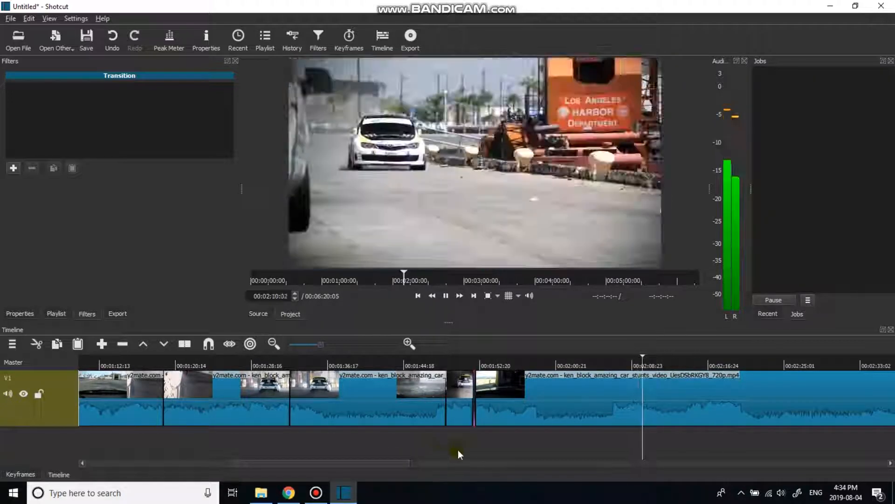